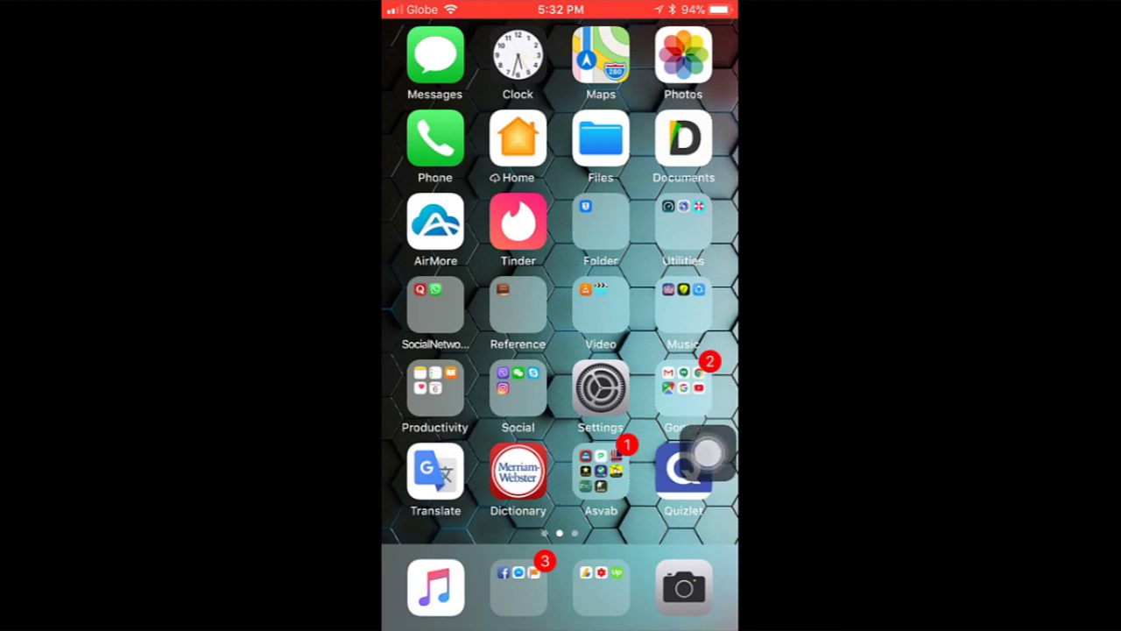
Step: Search the App Store for 'documents' and open Documents by Readdle
drag(560, 218, 561, 368)
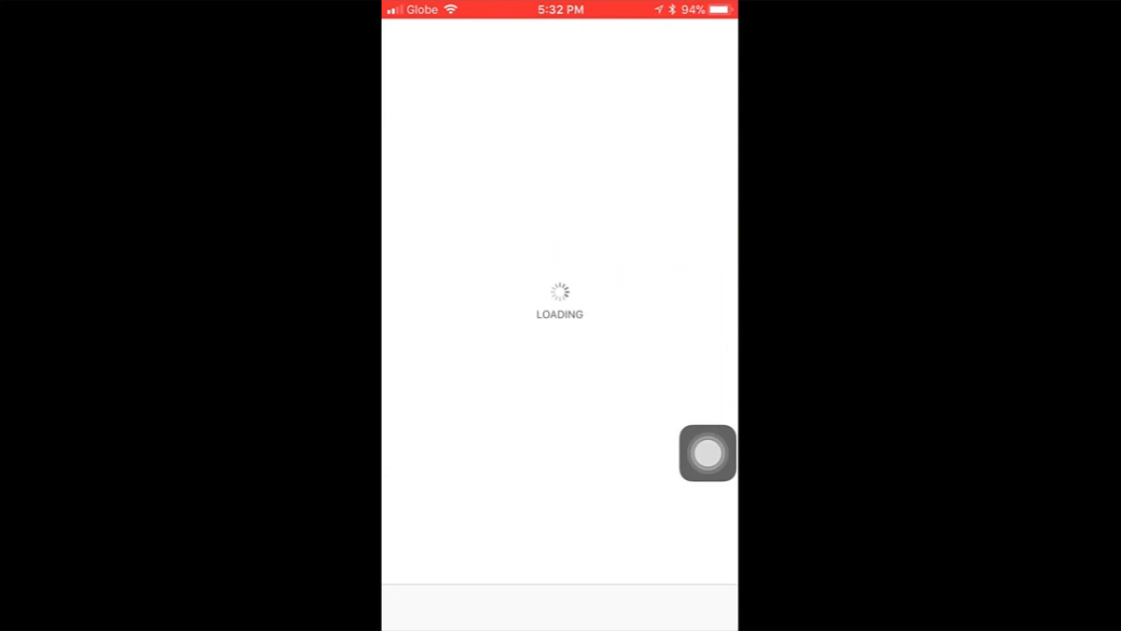
click(560, 125)
text(documents)
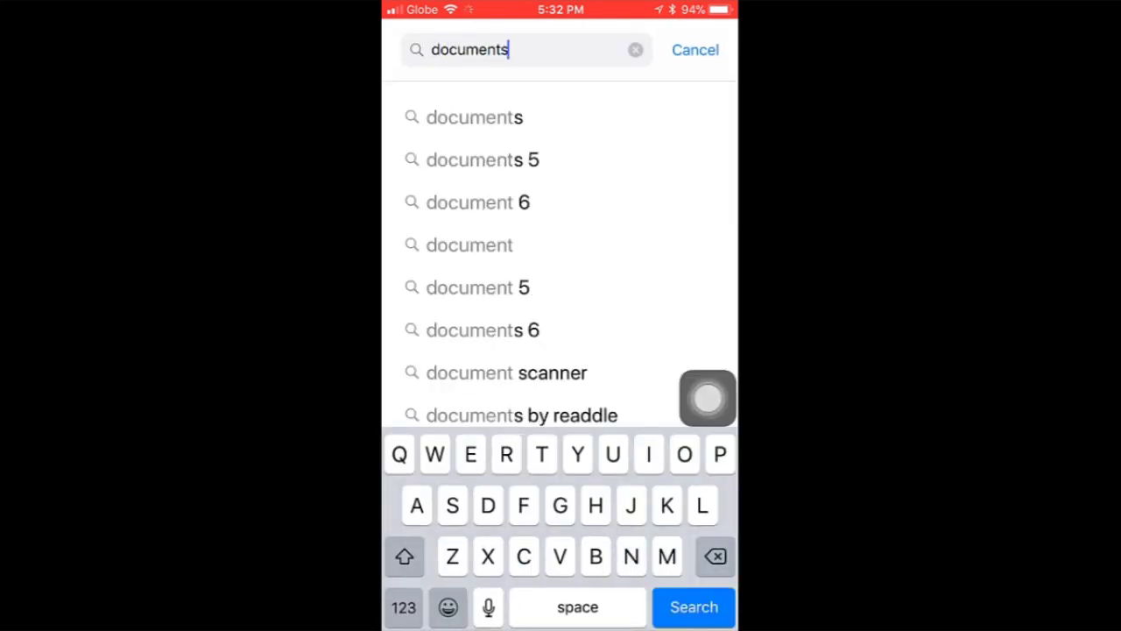
key(Return)
scroll(561, 350, down, 5)
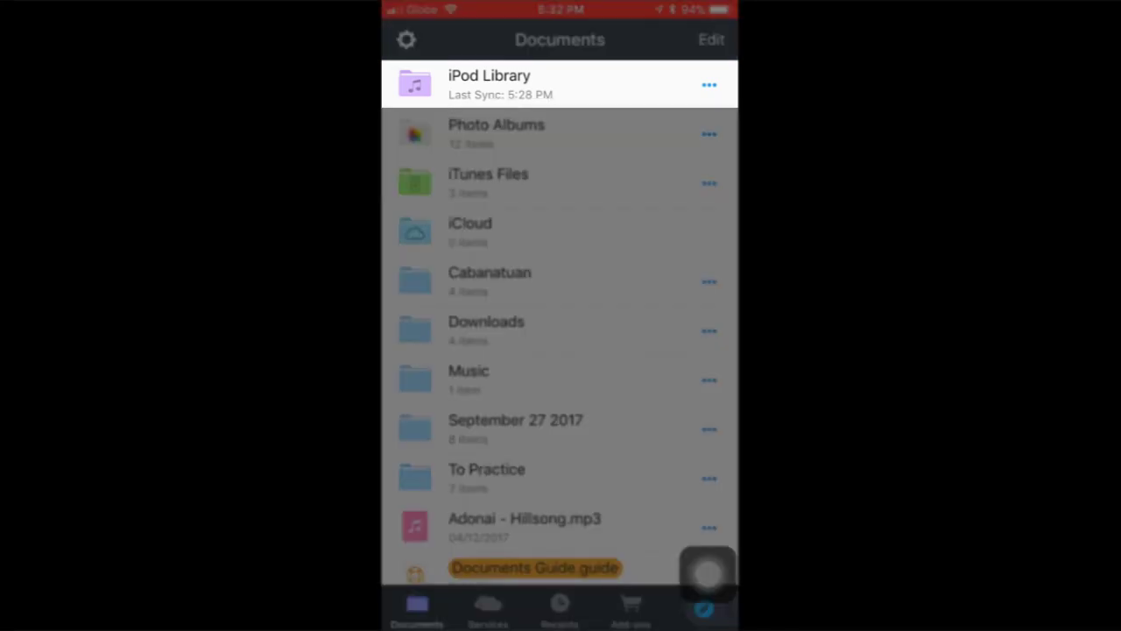
click(490, 83)
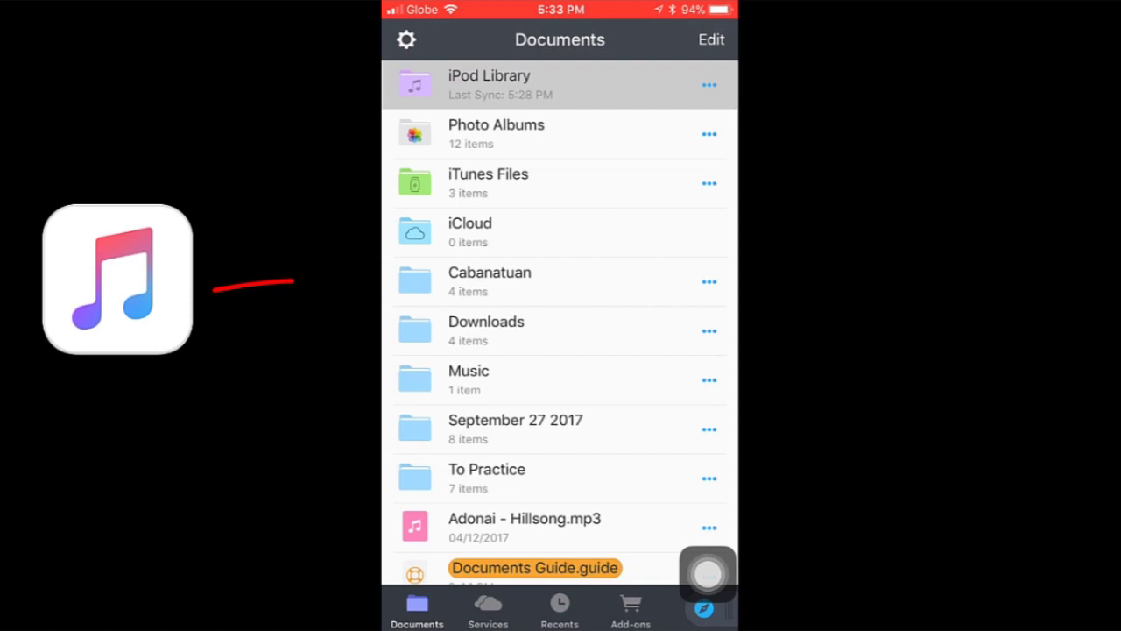
scroll(560, 322, down, 10)
scroll(561, 323, up, 5)
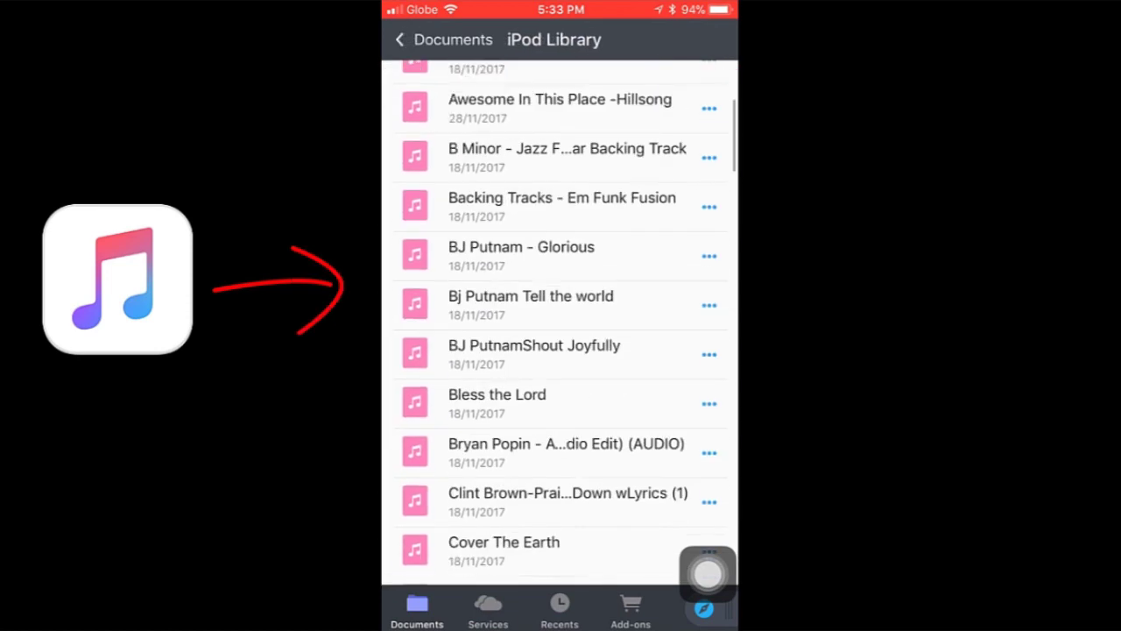
scroll(561, 322, up, 5)
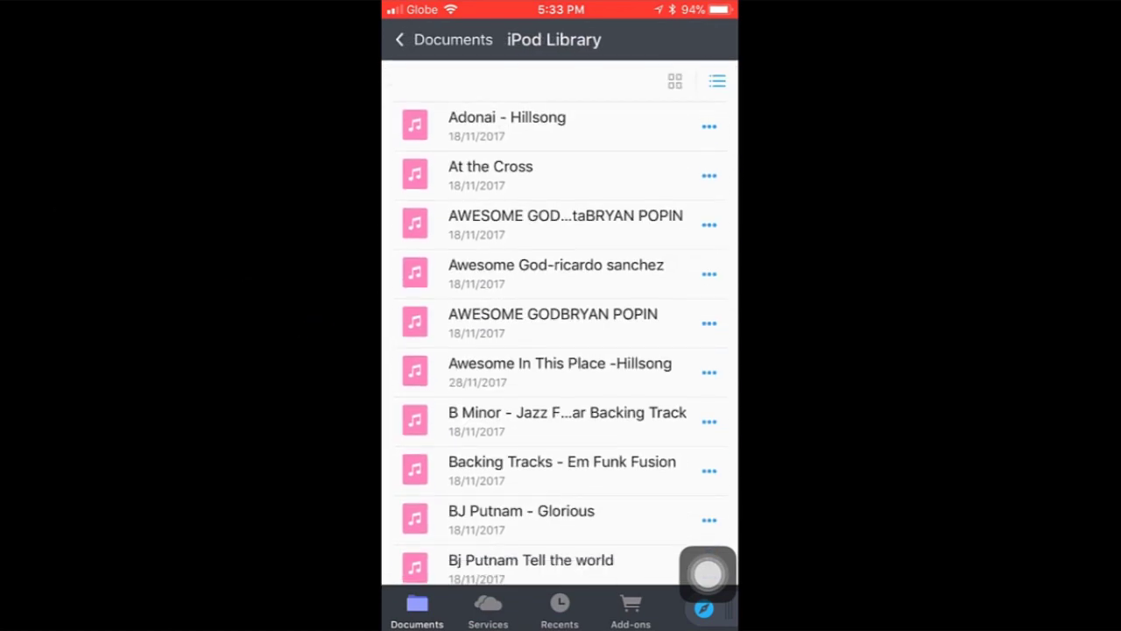
click(442, 40)
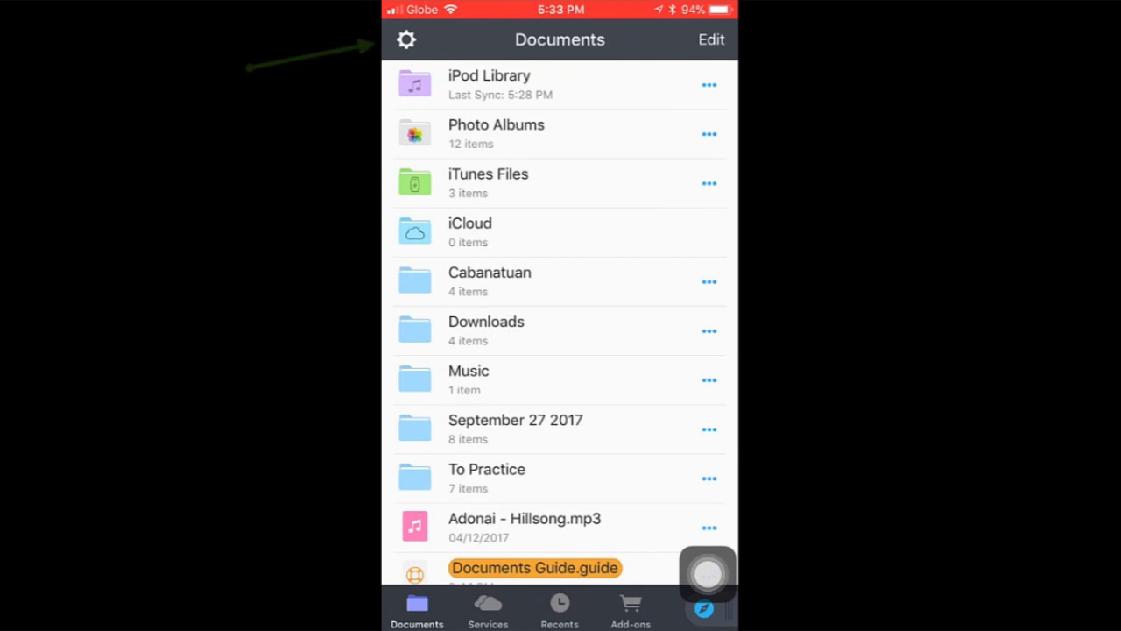
click(407, 39)
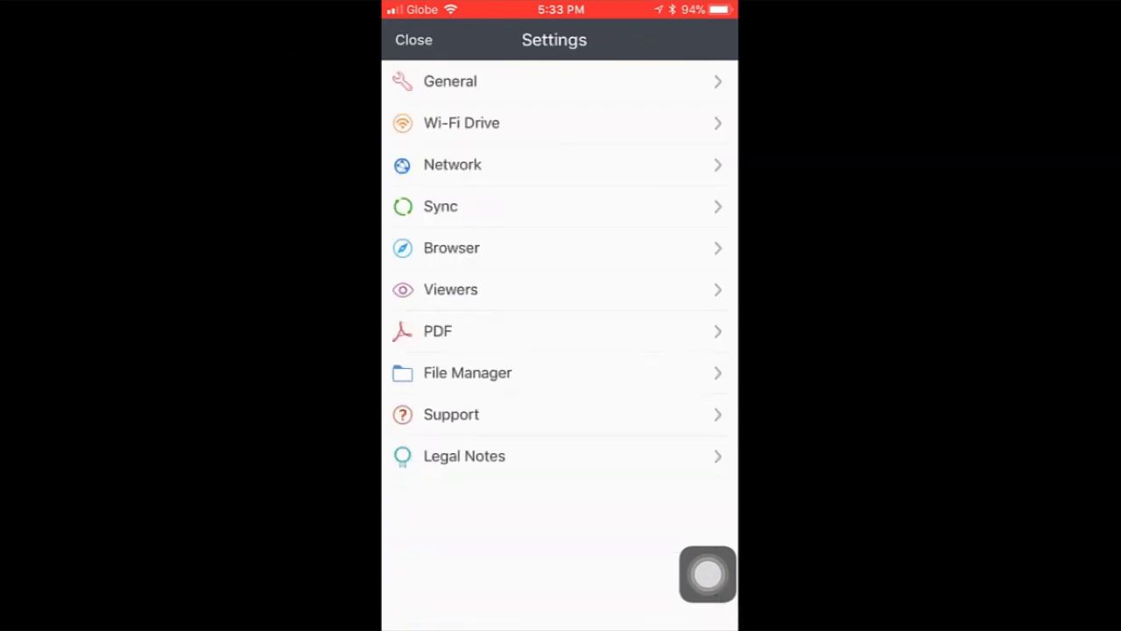
click(560, 373)
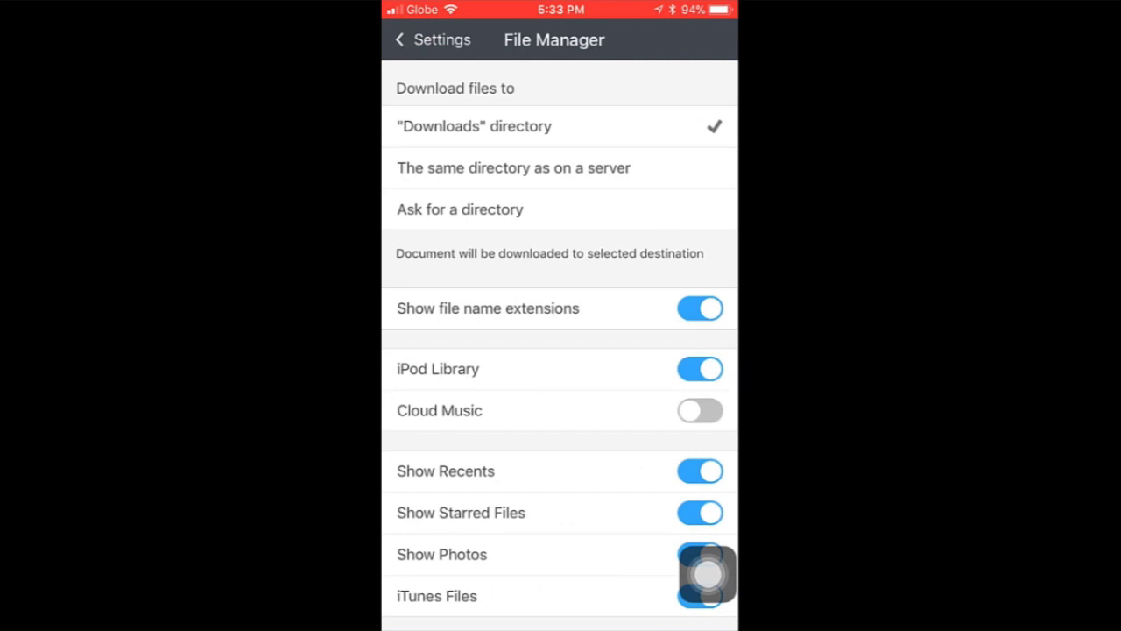
click(431, 39)
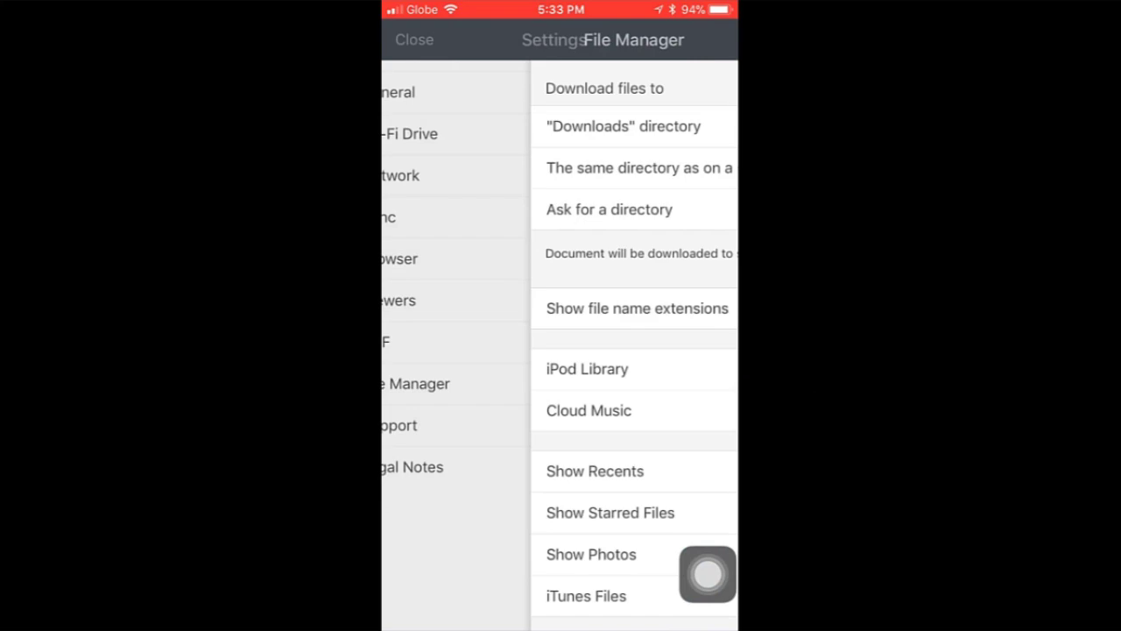
click(413, 40)
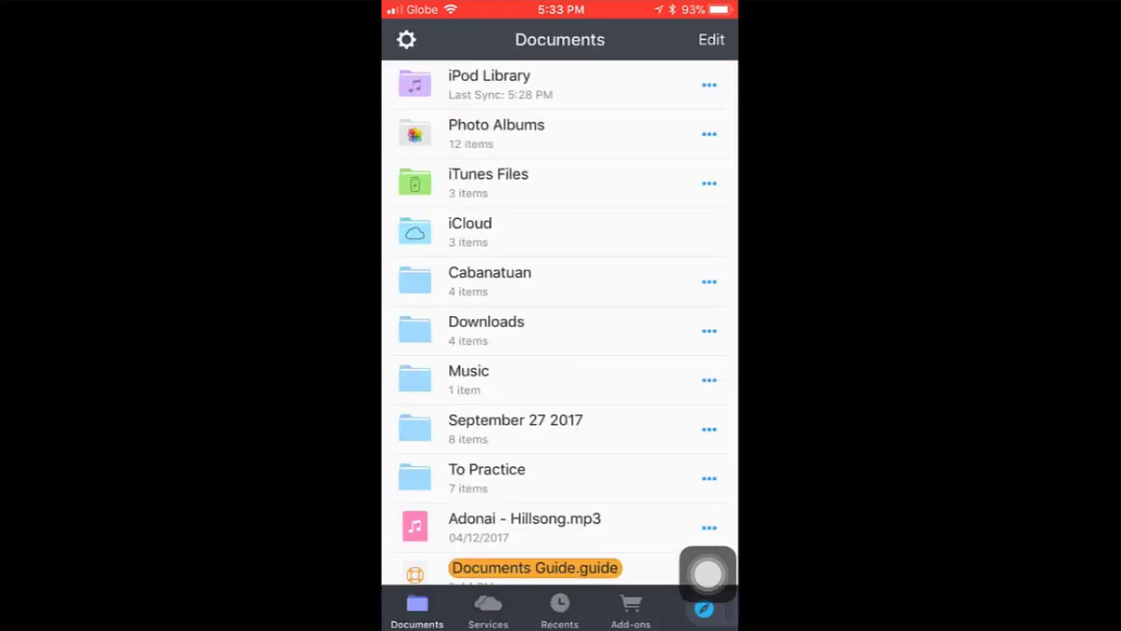
click(708, 574)
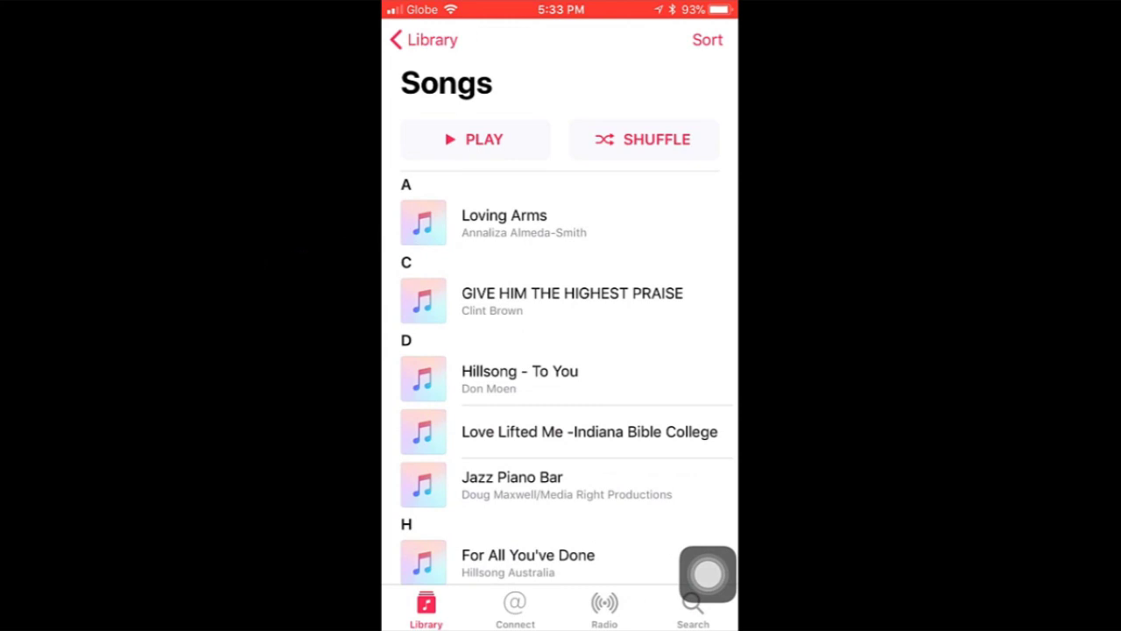
click(708, 574)
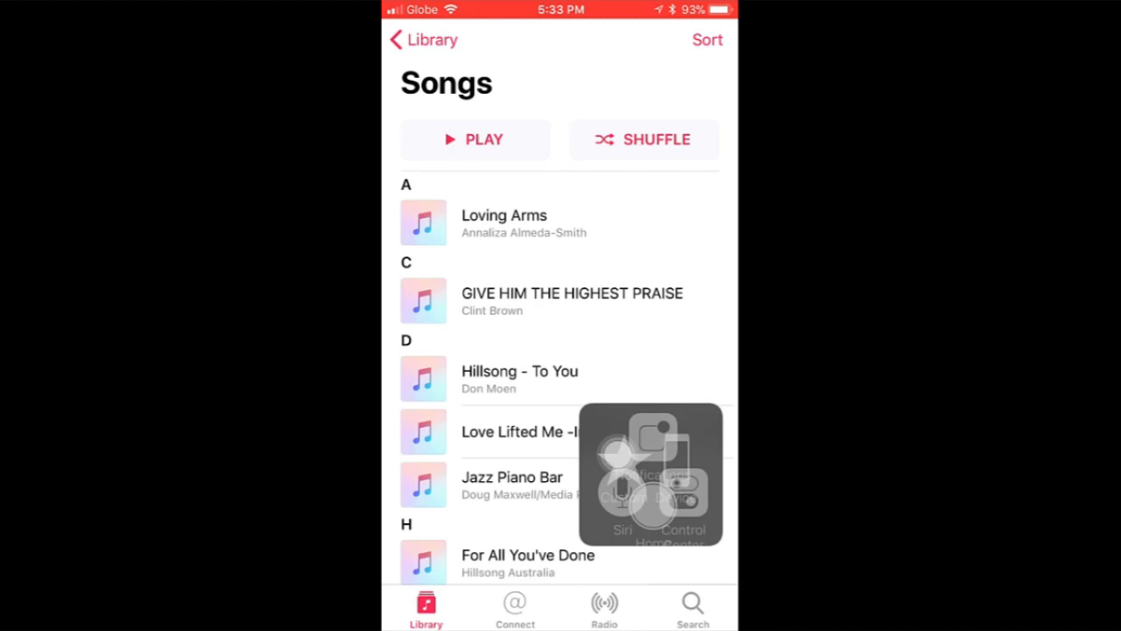
click(559, 394)
click(684, 140)
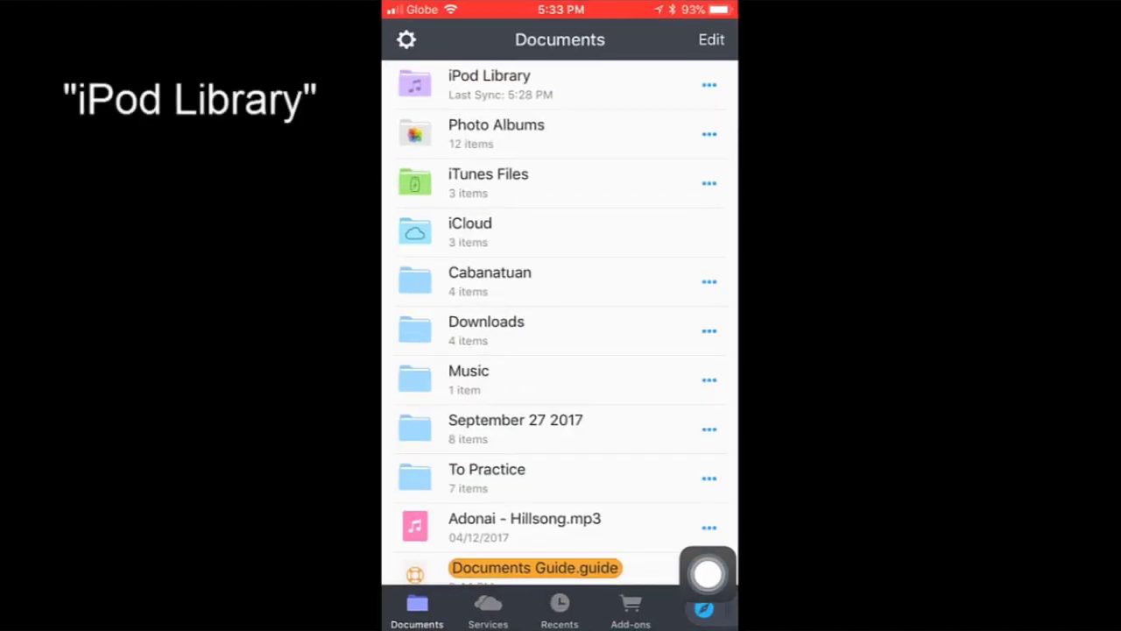
Step: In the iPod Library, bring up the Copy/Upload/Share actions for Loving Arms
click(525, 85)
scroll(559, 324, down, 10)
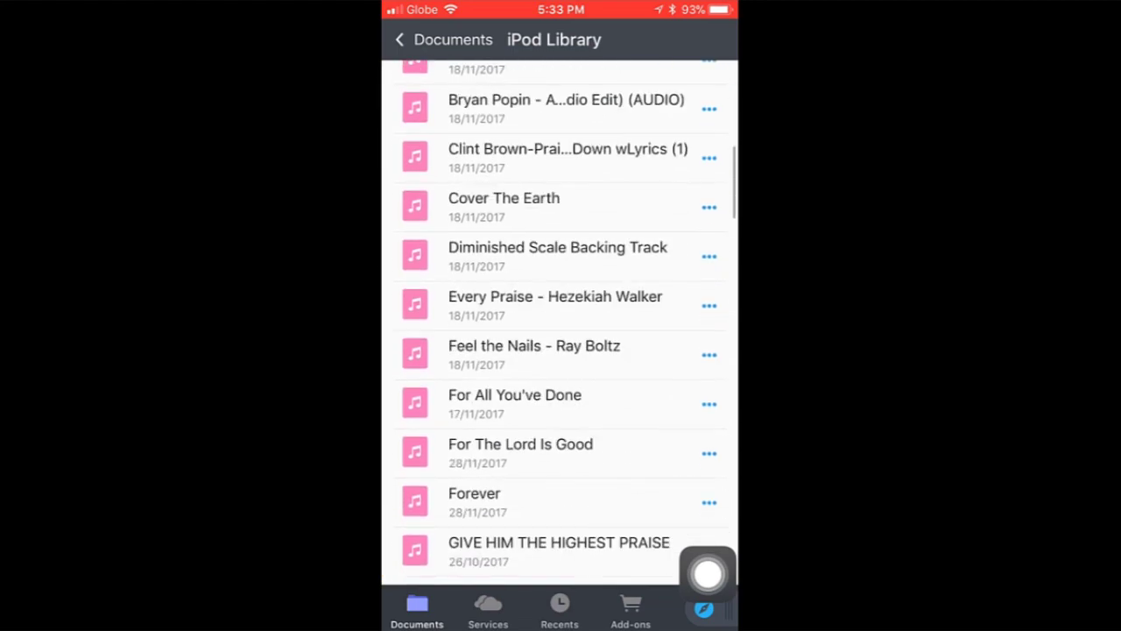
scroll(560, 324, down, 10)
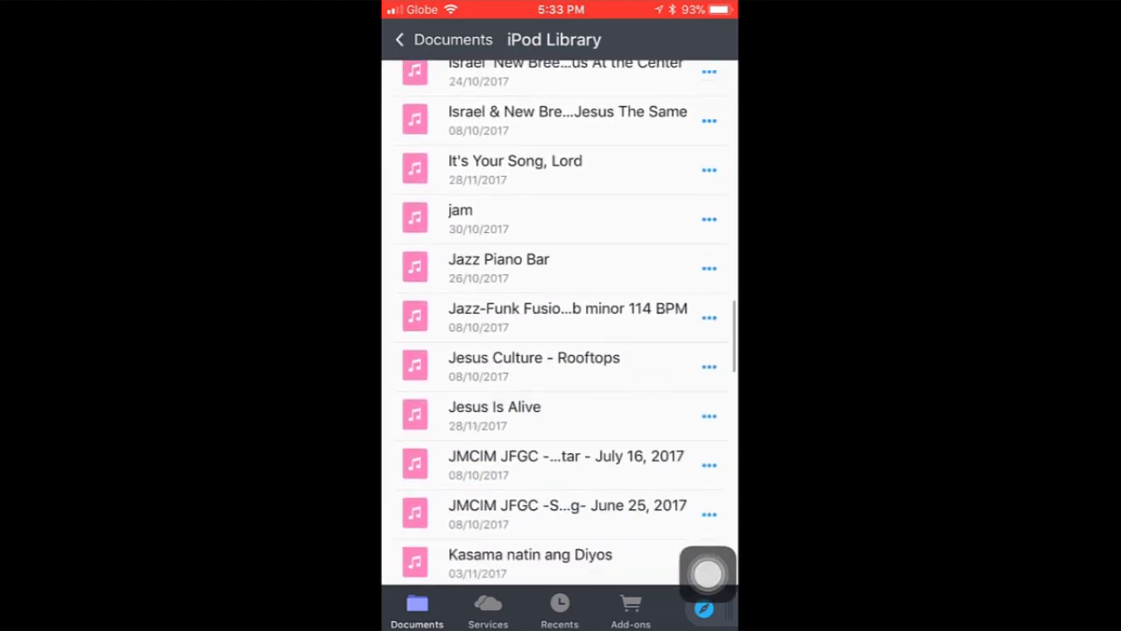
scroll(560, 324, down, 4)
scroll(559, 324, down, 3)
scroll(560, 324, down, 4)
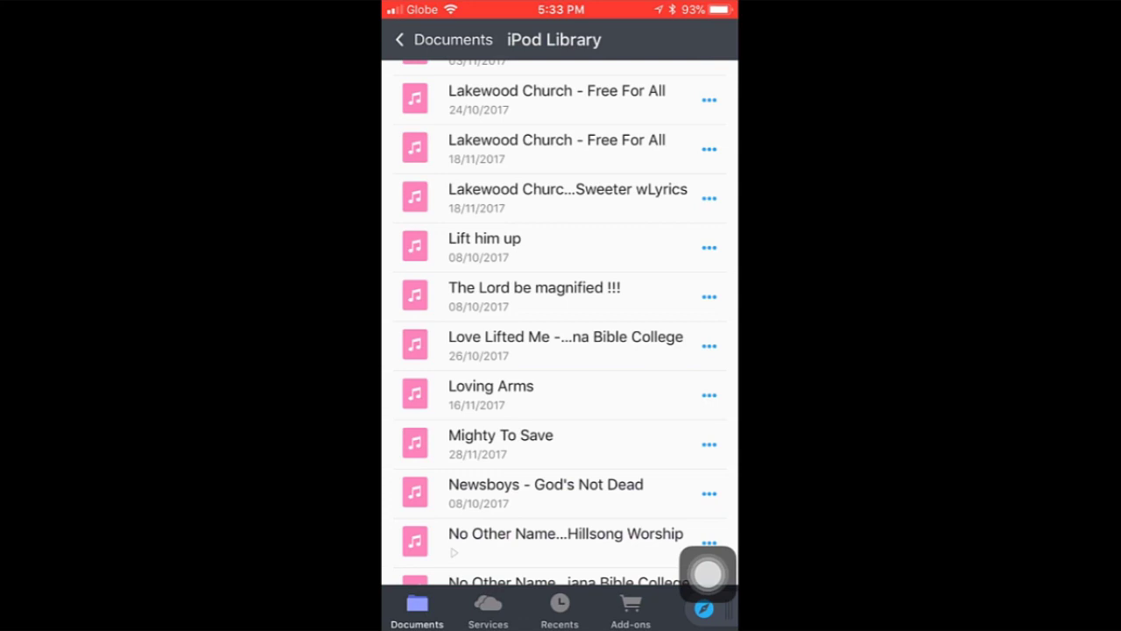
scroll(560, 324, down, 2)
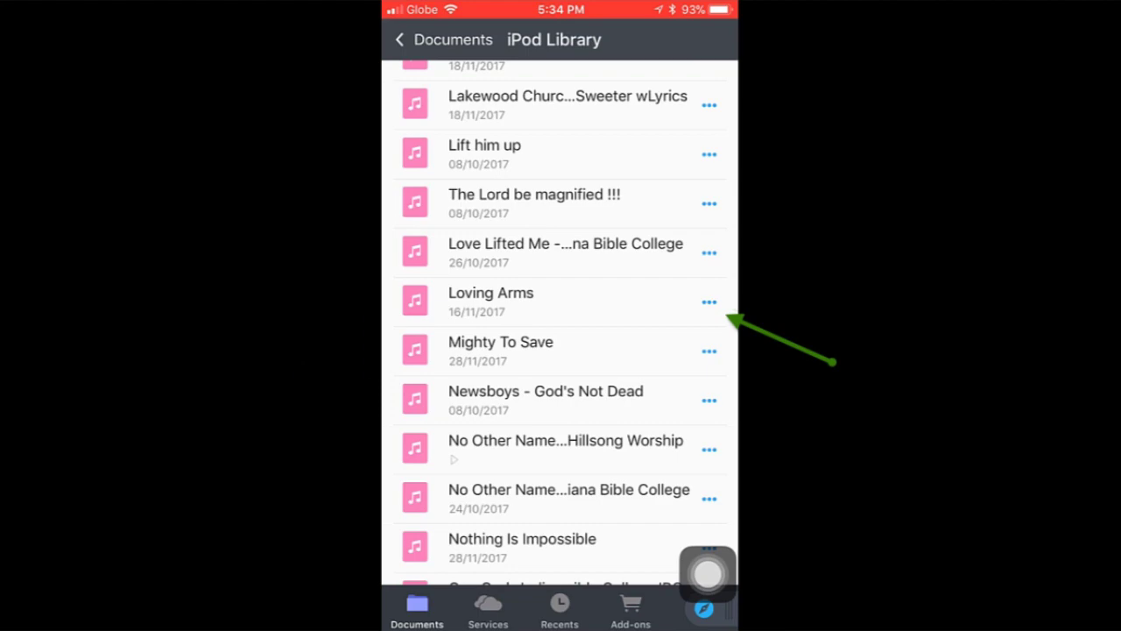
click(709, 302)
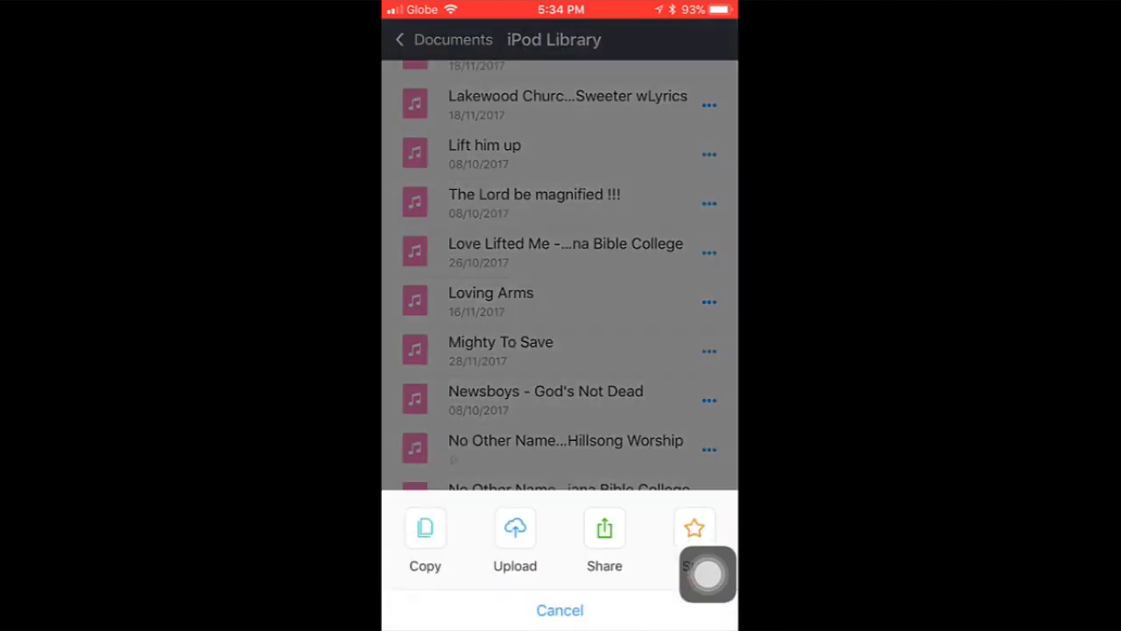
Step: Share Loving Arms and scroll the app row until Copy to iUSB Pro appears
click(604, 530)
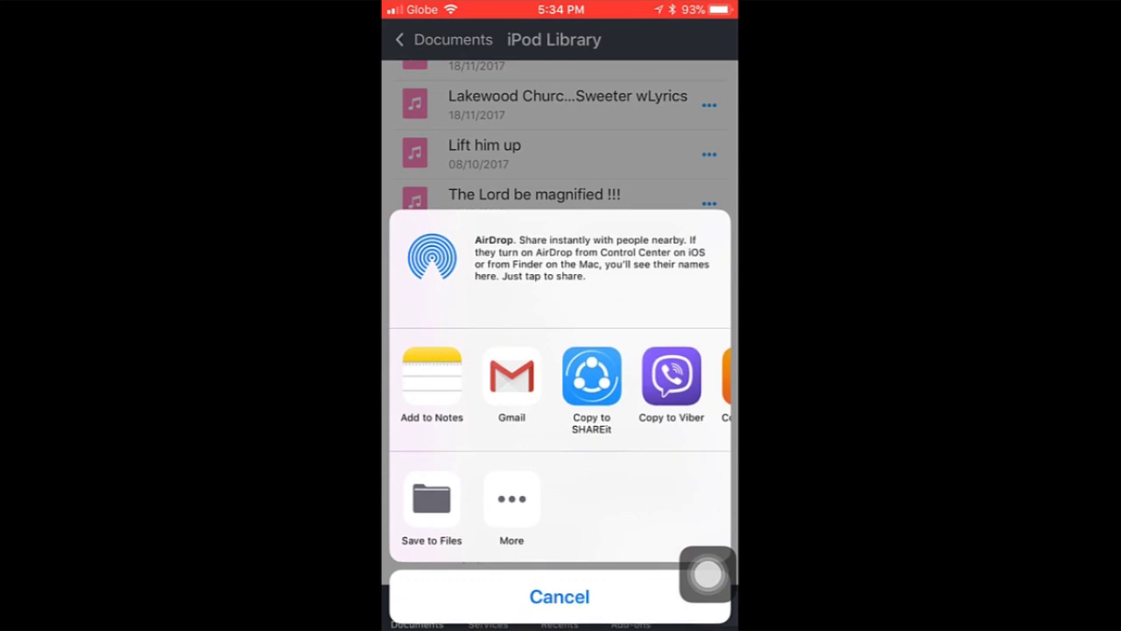
scroll(560, 386, right, 5)
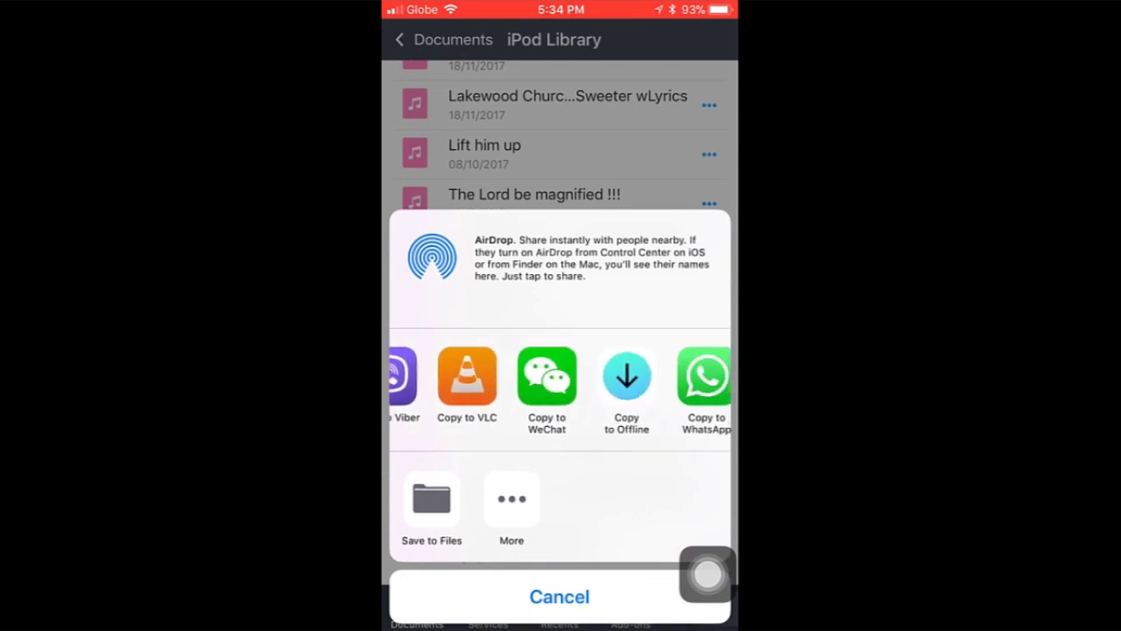
scroll(561, 385, right, 3)
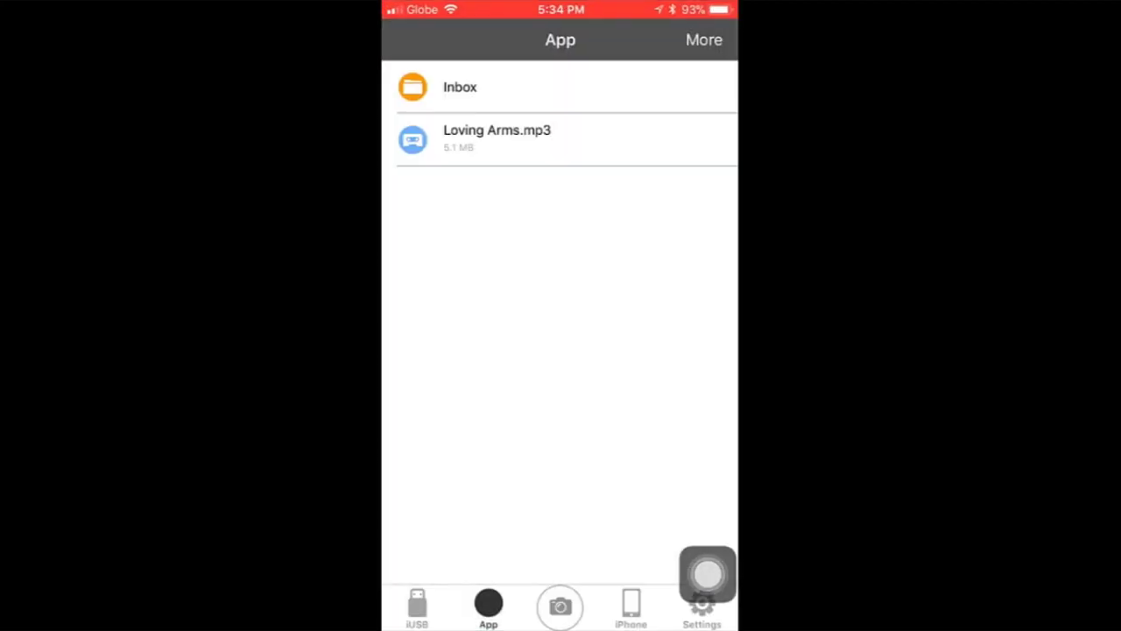
Step: Go to the home screen and reopen iUSB Pro to confirm Loving Arms.mp3 (5.1 MB) arrived
click(707, 574)
click(565, 399)
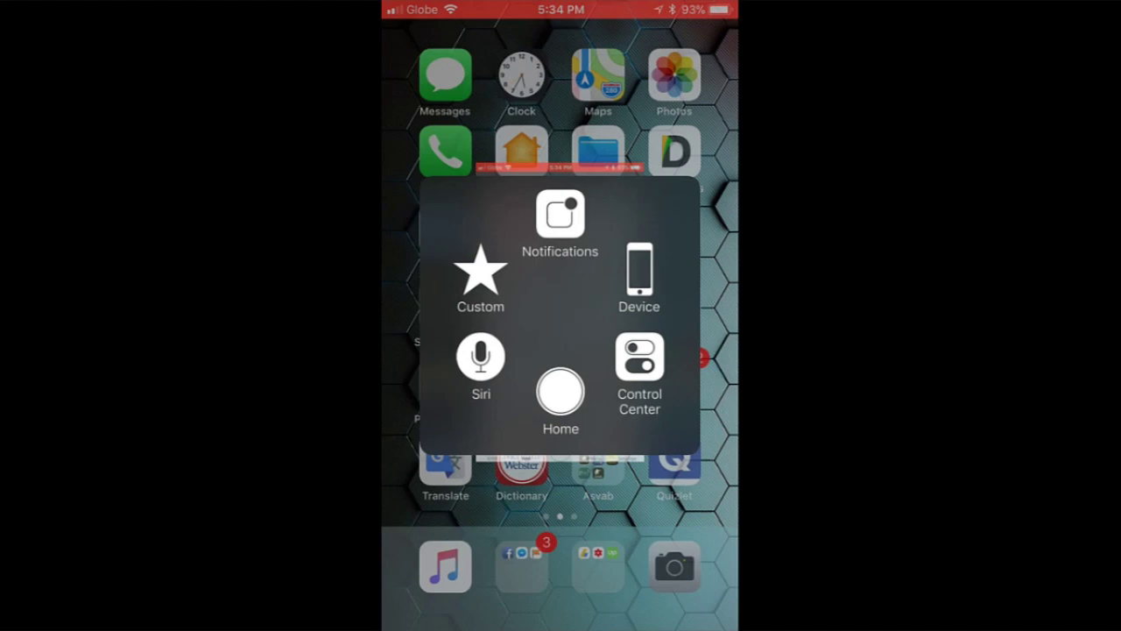
drag(683, 394, 438, 394)
click(519, 305)
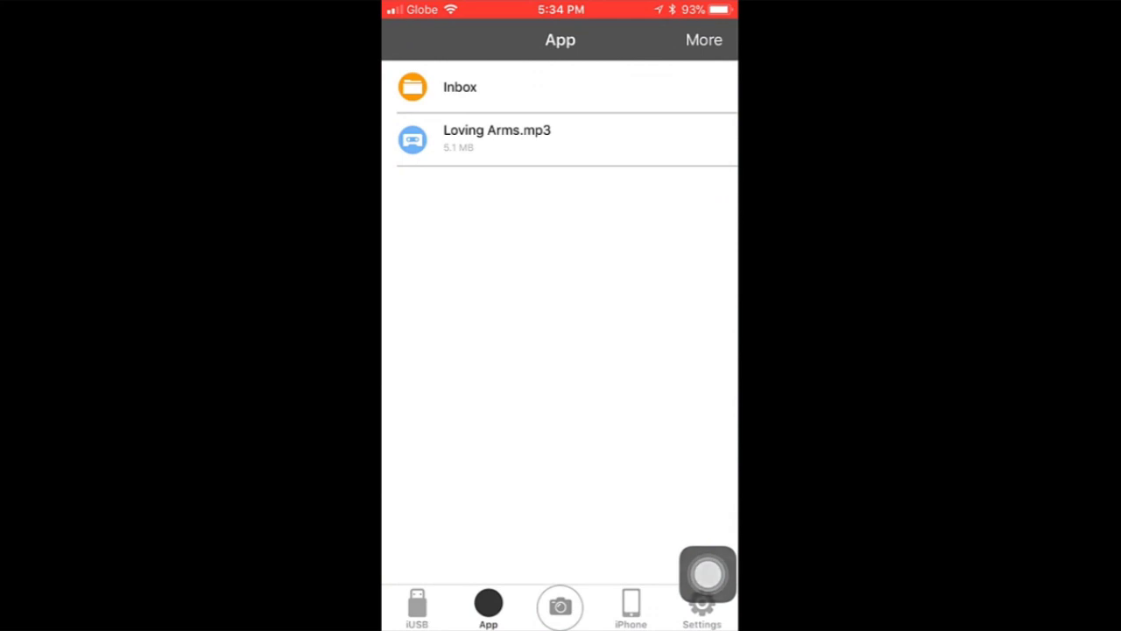
Step: Switch back to Documents and scroll the iPod Library down to Smooth Jazz
click(708, 574)
double_click(560, 391)
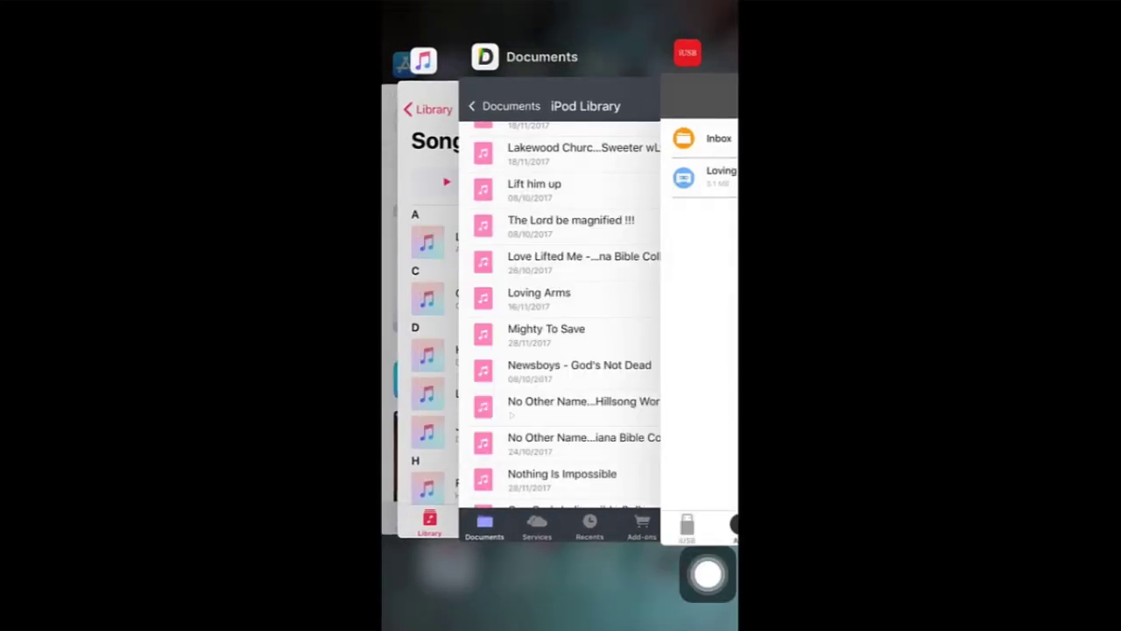
click(560, 306)
scroll(560, 333, down, 3)
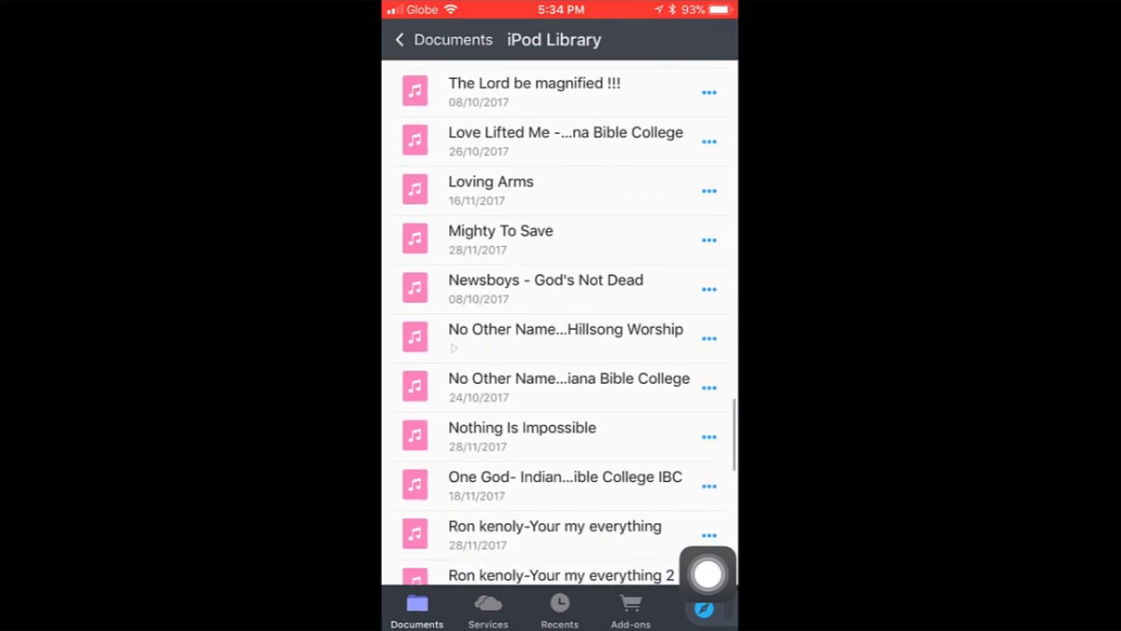
scroll(561, 333, down, 5)
scroll(561, 333, down, 5)
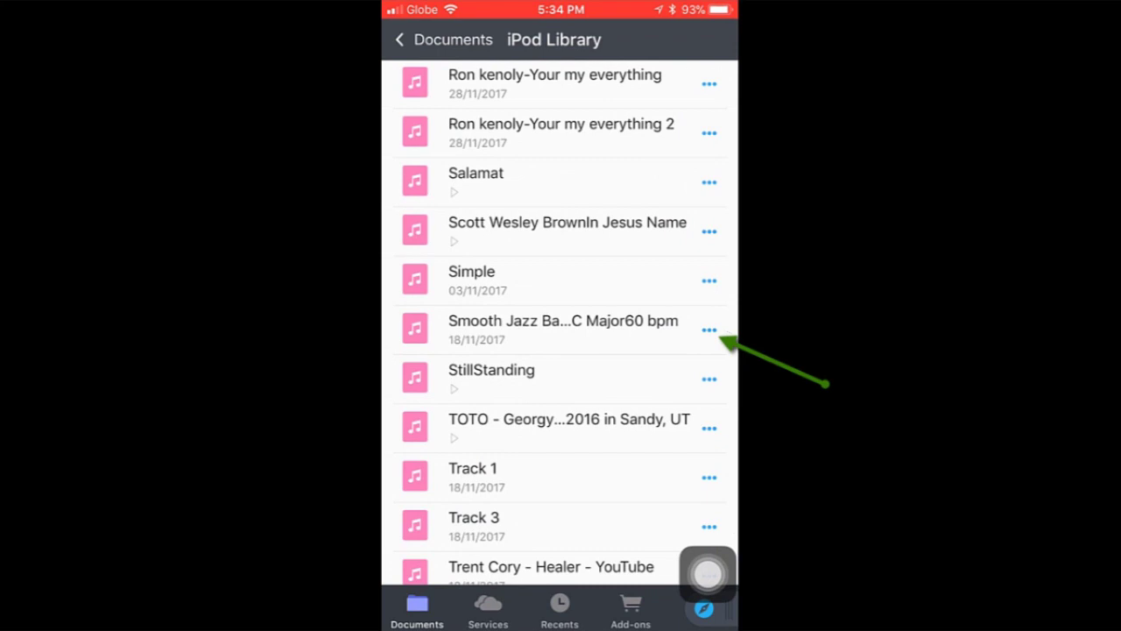
Step: Share the Smooth Jazz track with Copy to iUSB Pro
click(708, 330)
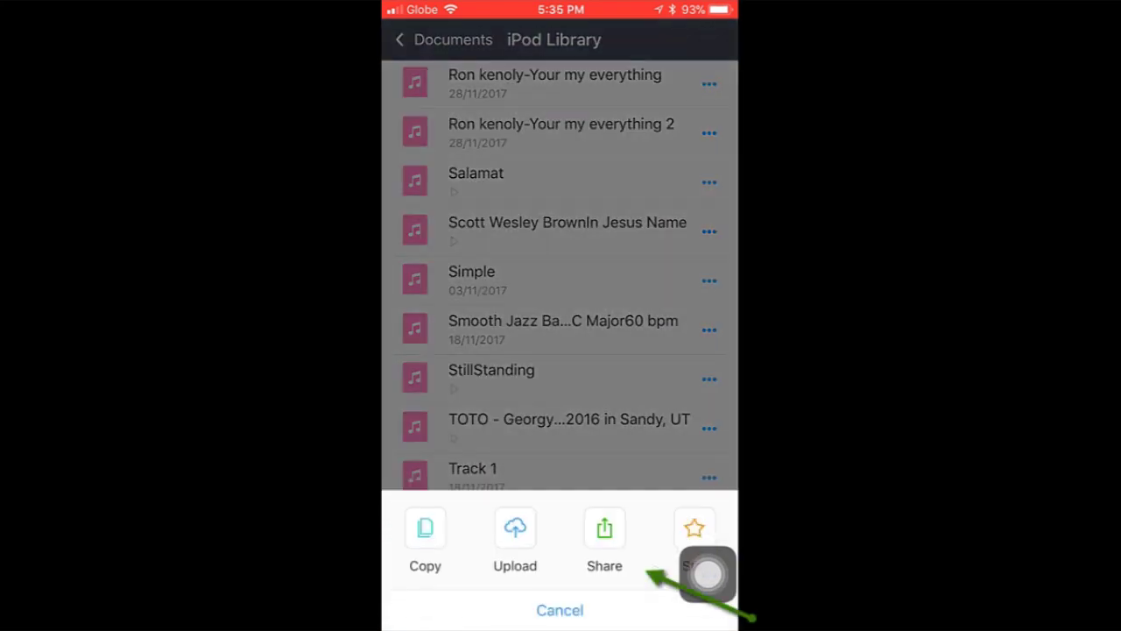
click(604, 534)
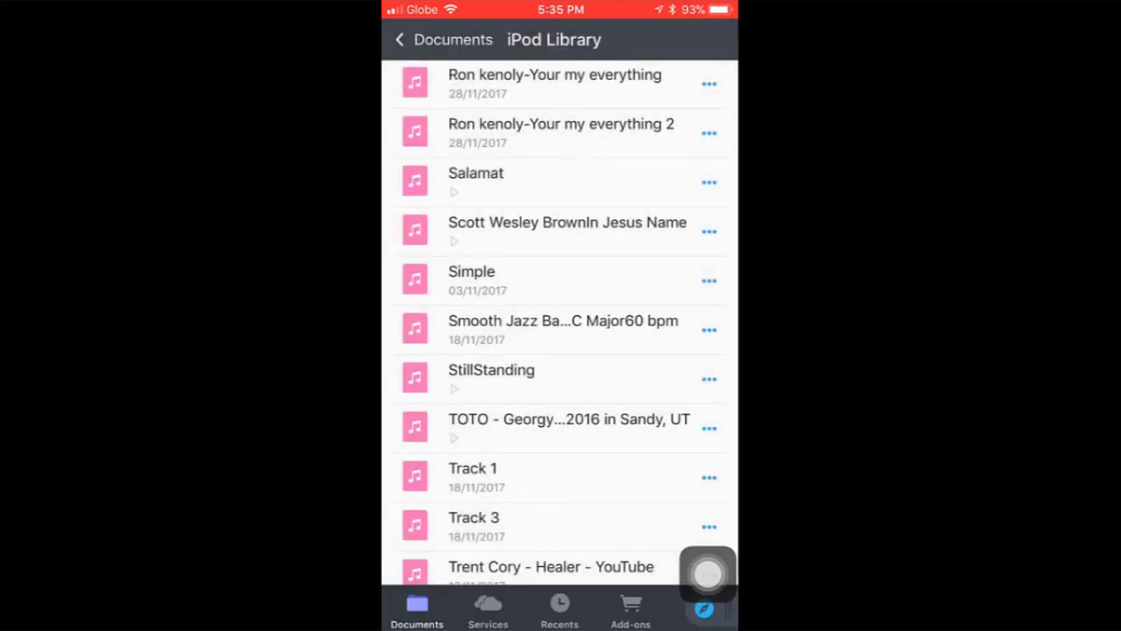
scroll(560, 385, right, 3)
scroll(560, 385, right, 3)
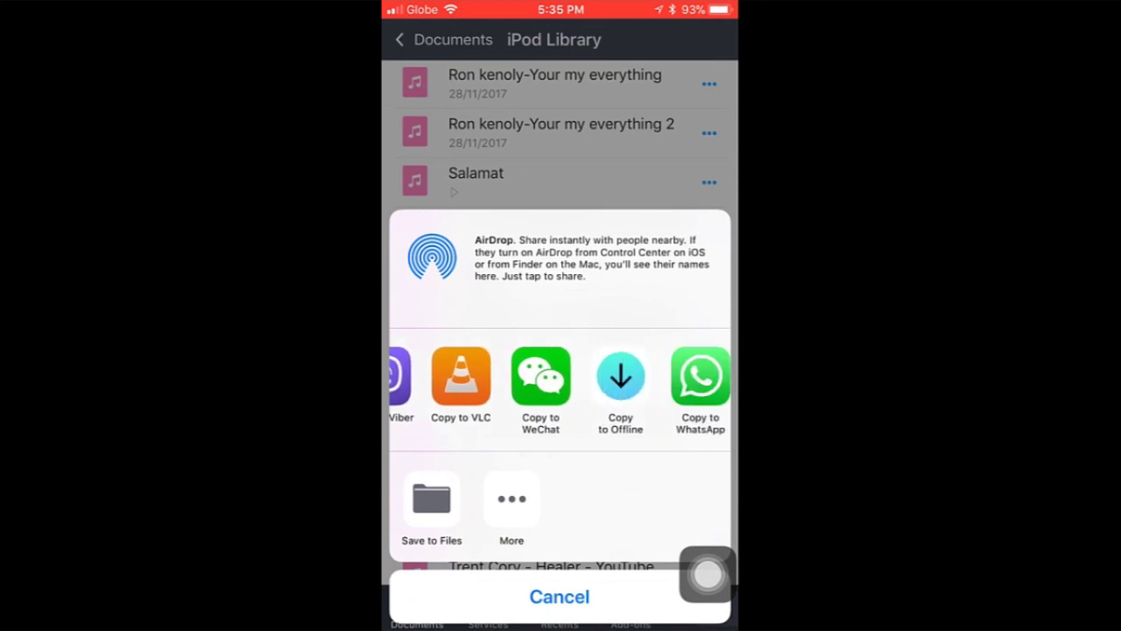
scroll(561, 386, right, 3)
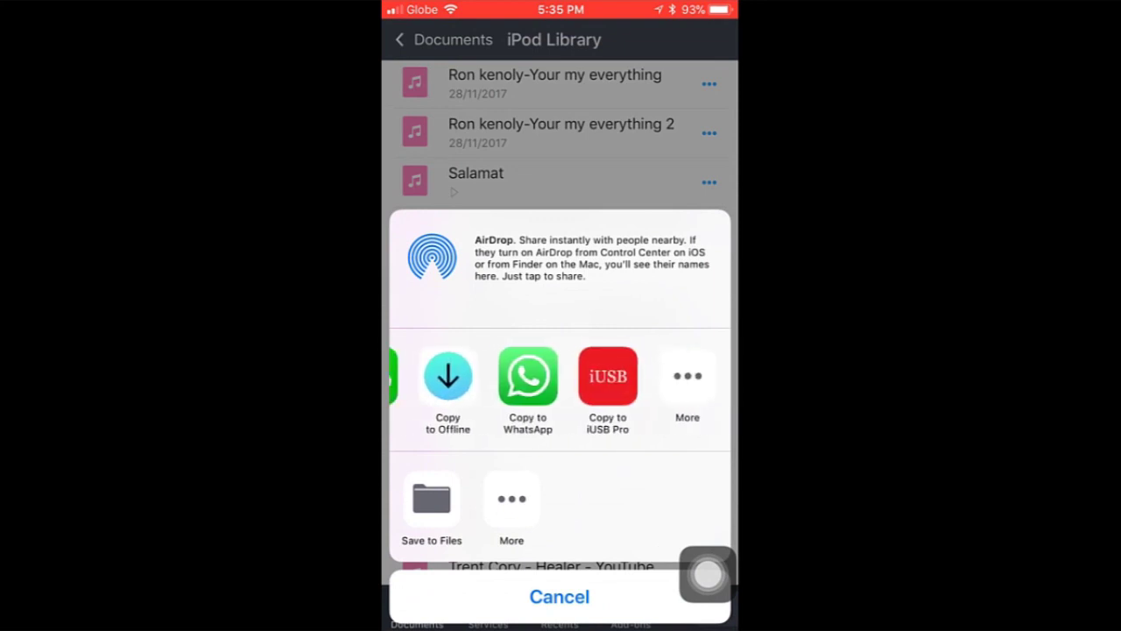
click(608, 376)
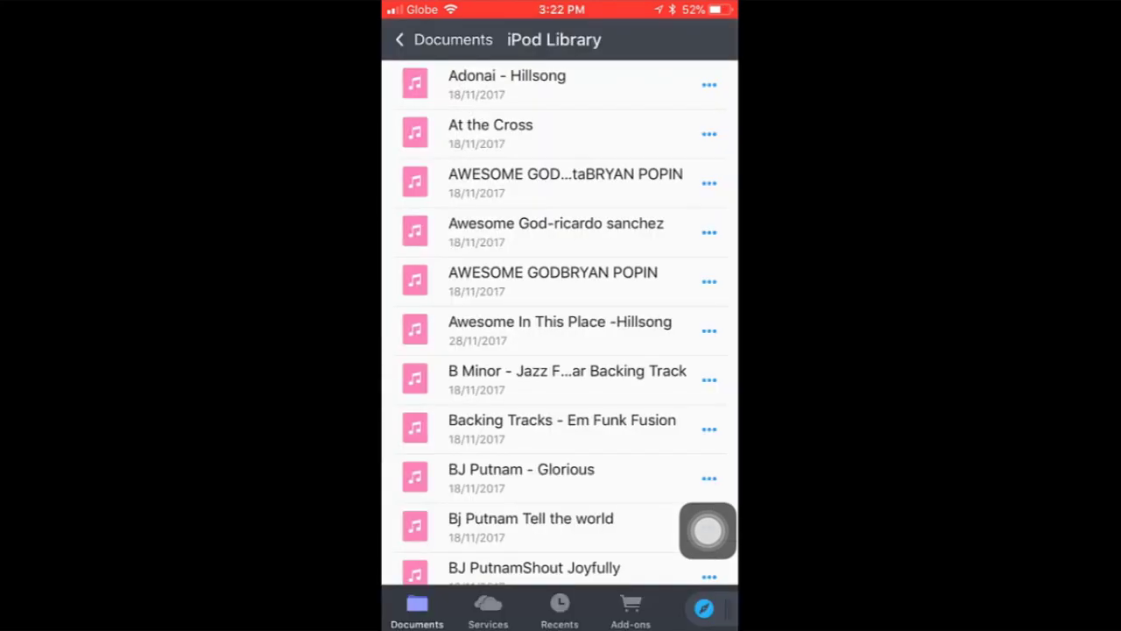
Step: Return to the Documents root folder list, then exit to the iOS home screen
click(429, 40)
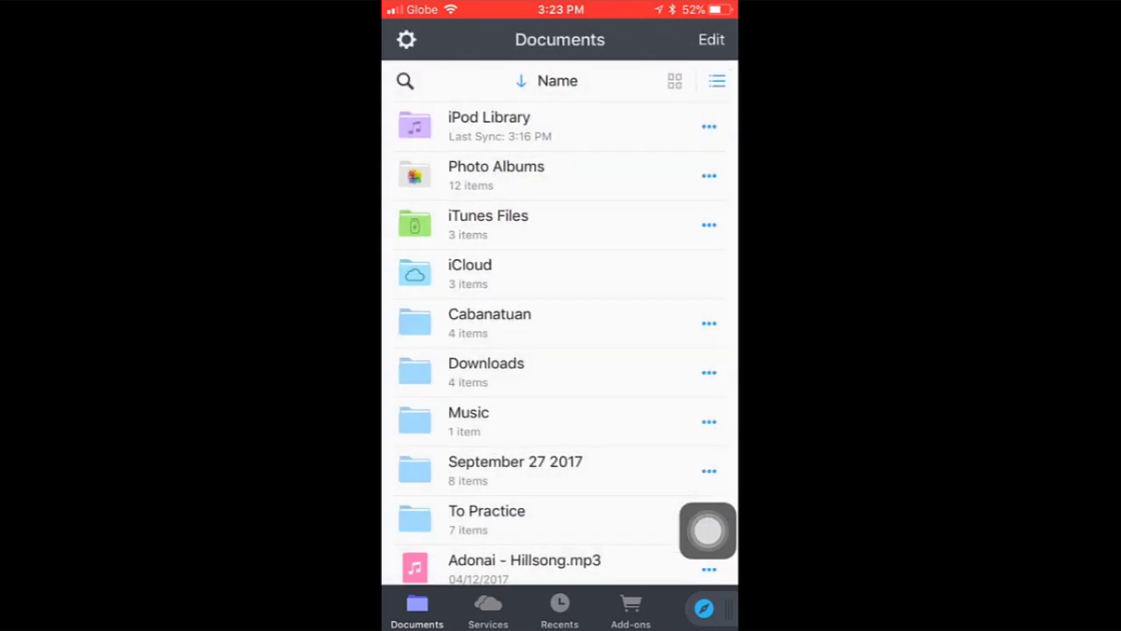
scroll(559, 333, down, 2)
scroll(559, 333, up, 3)
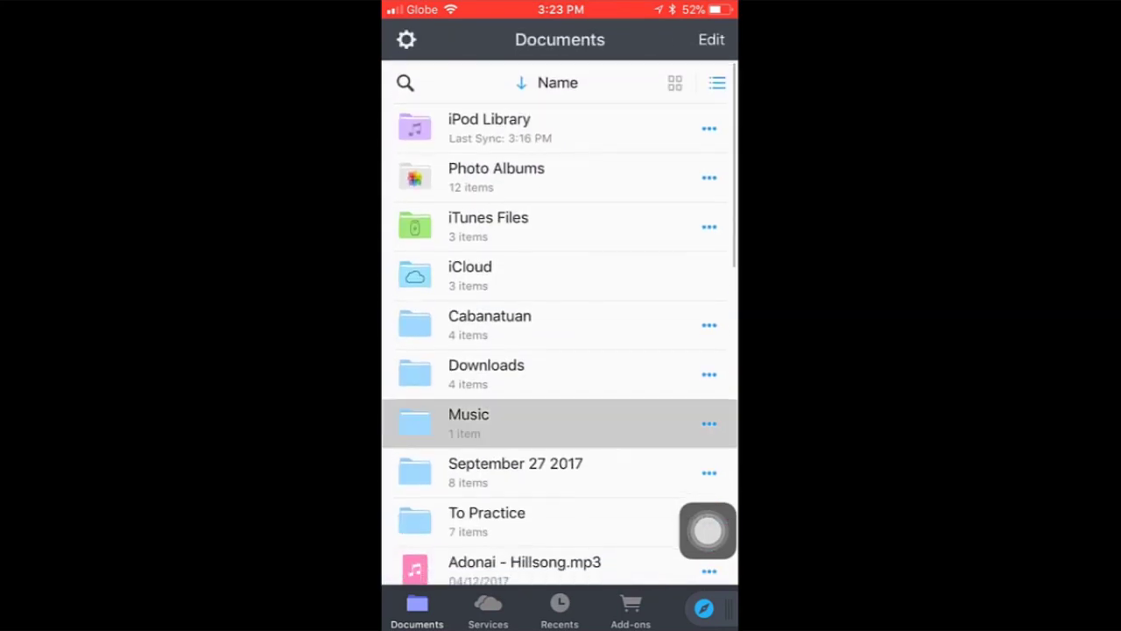
scroll(559, 333, down, 1)
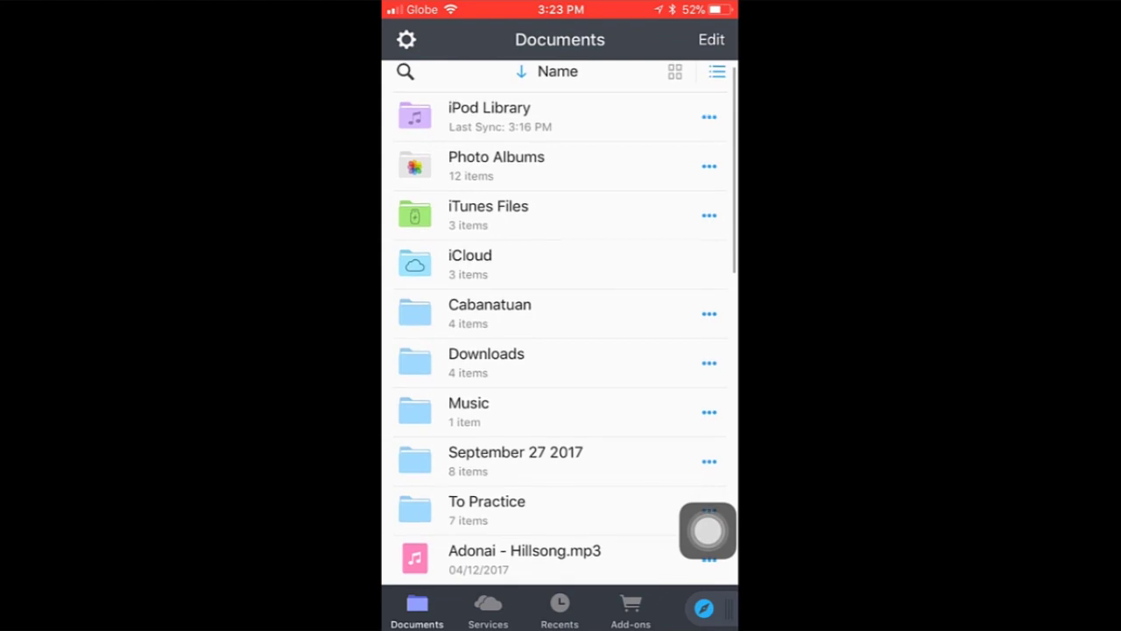
click(707, 530)
click(560, 388)
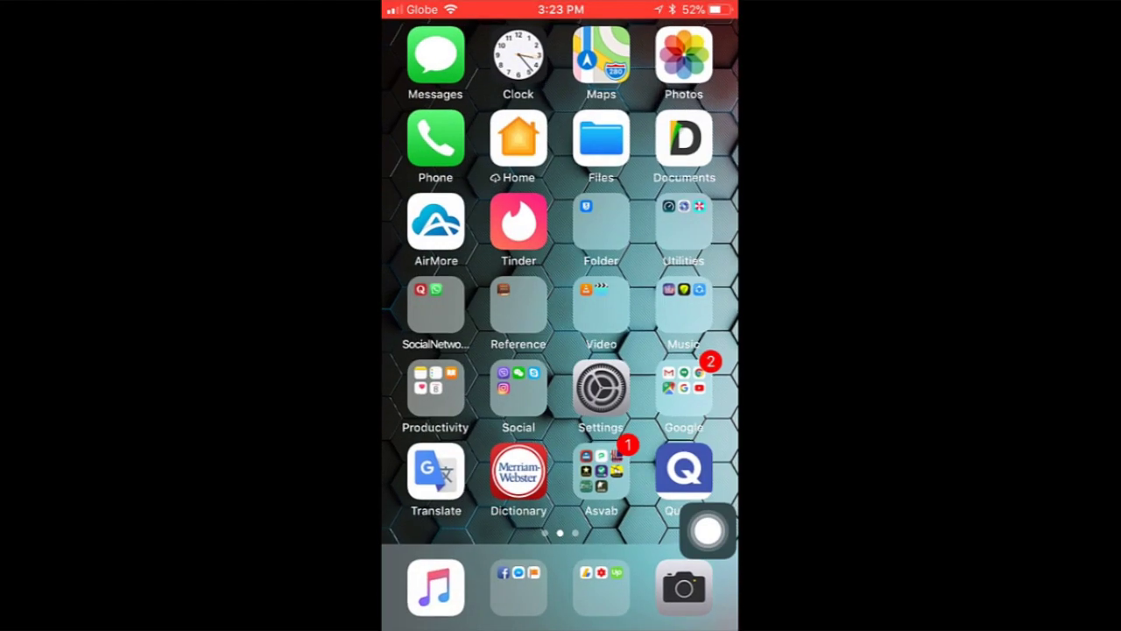
drag(665, 350, 438, 350)
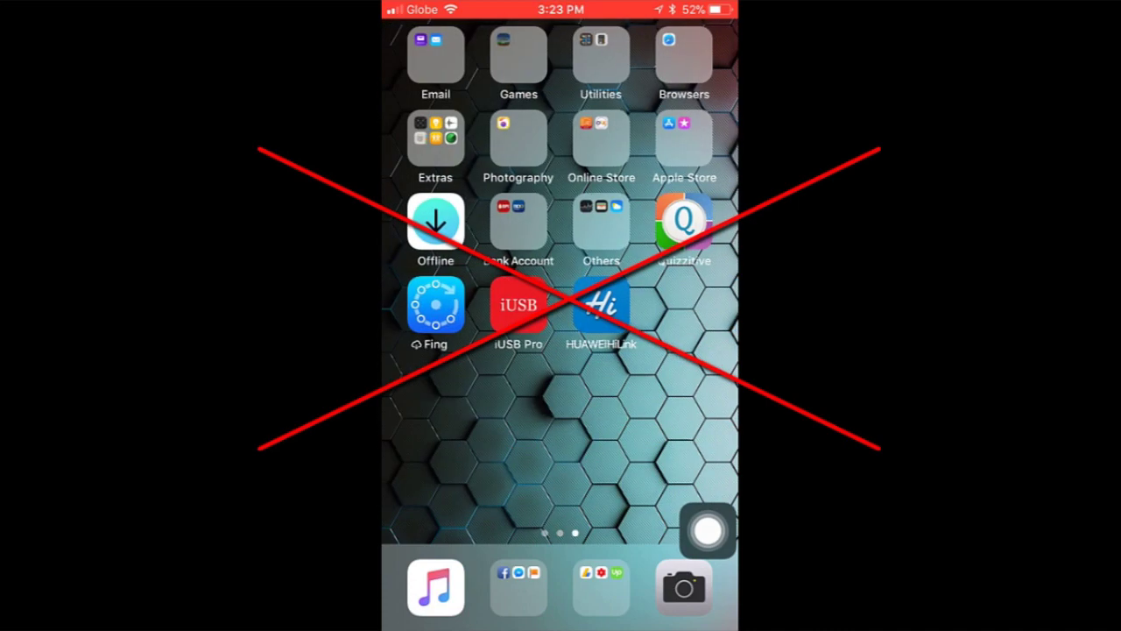